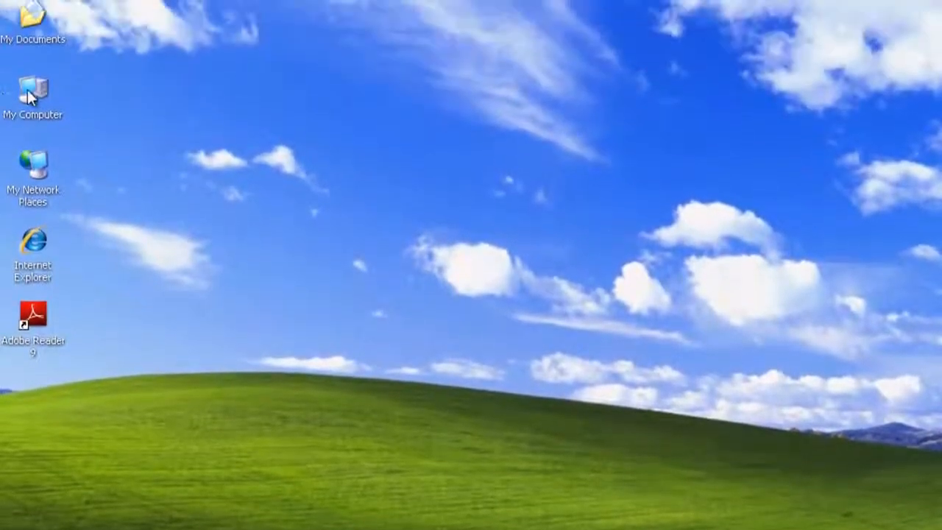
- Launch the installer from the ascot-bet-1-win (D:) drive in My Computer, using English as setup language
{"action": "double_click", "coordinate": [30, 97]}
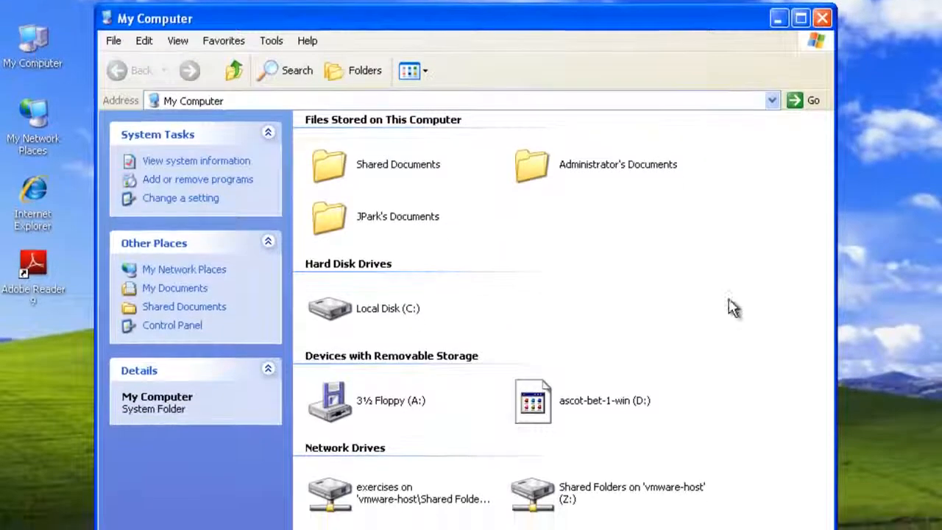
{"action": "double_click", "coordinate": [539, 400]}
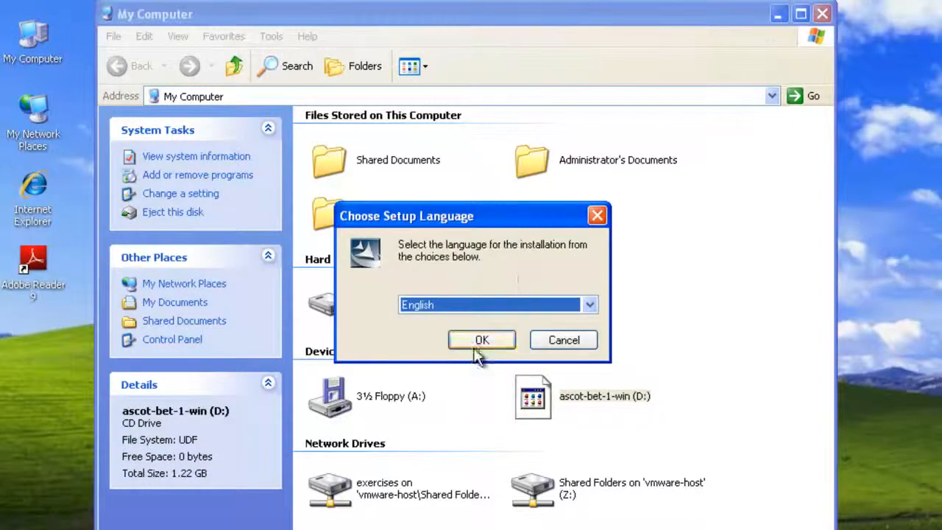
{"action": "left_click", "coordinate": [474, 340]}
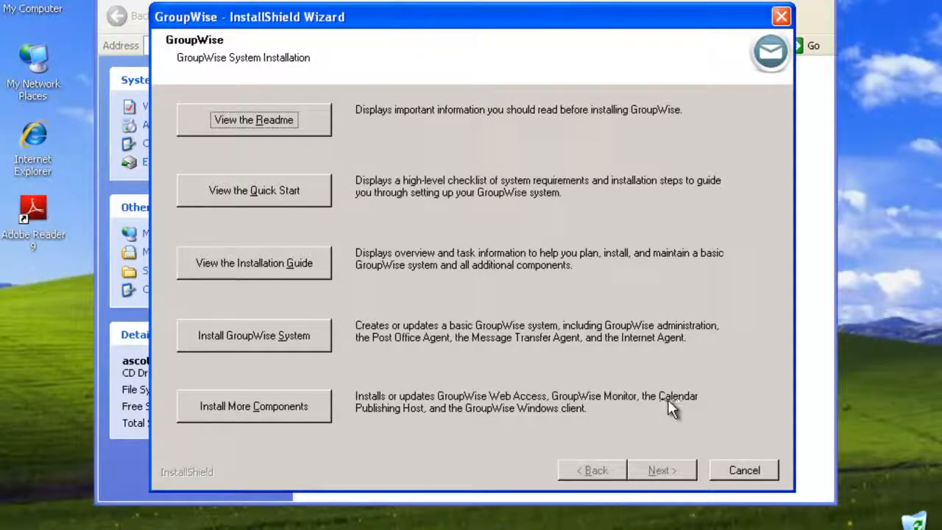
- Start the GroupWise Windows client installation under Install More Components in English (United States)
{"action": "left_click", "coordinate": [314, 420]}
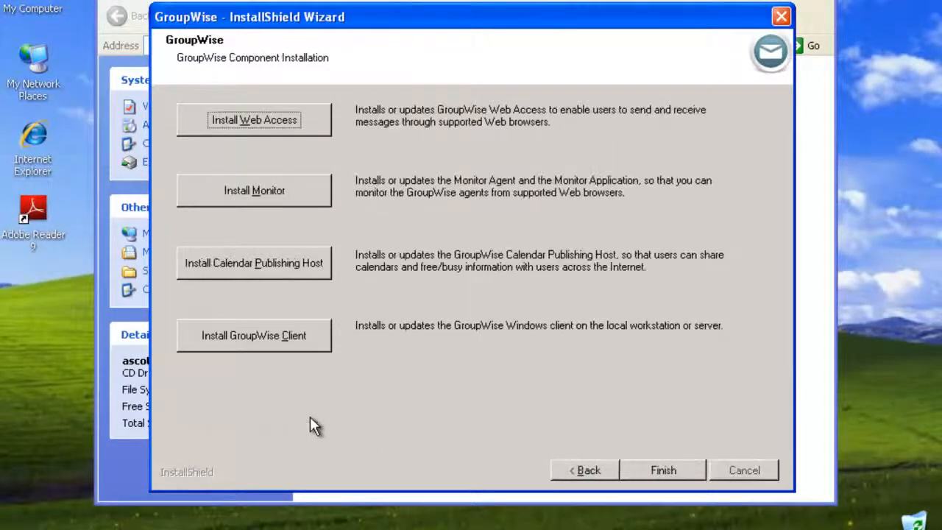
{"action": "left_click", "coordinate": [208, 344]}
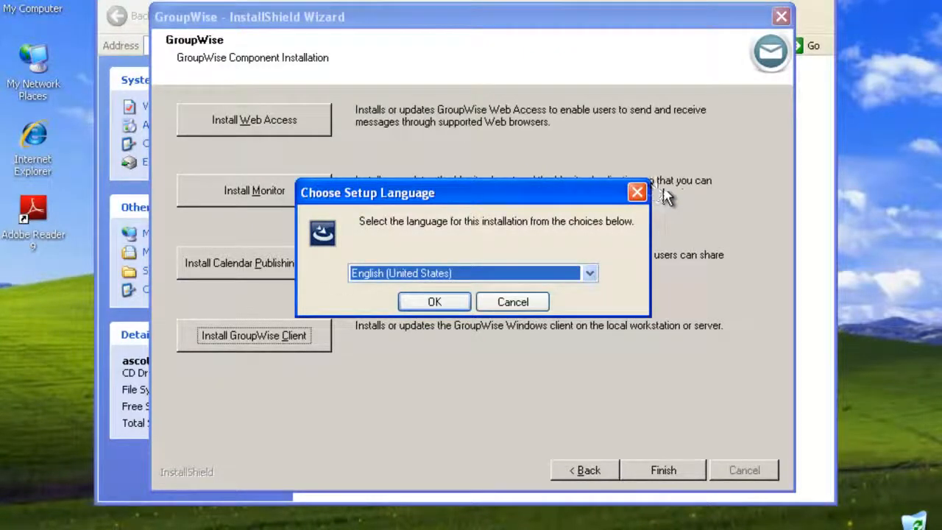
{"action": "left_click", "coordinate": [432, 303]}
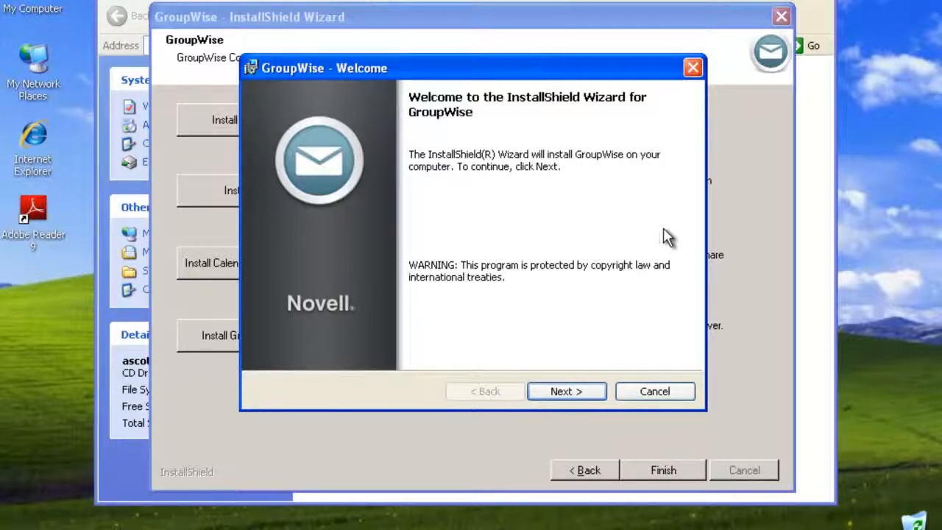
- Choose the Custom setup type for the GroupWise client
{"action": "left_click", "coordinate": [587, 393]}
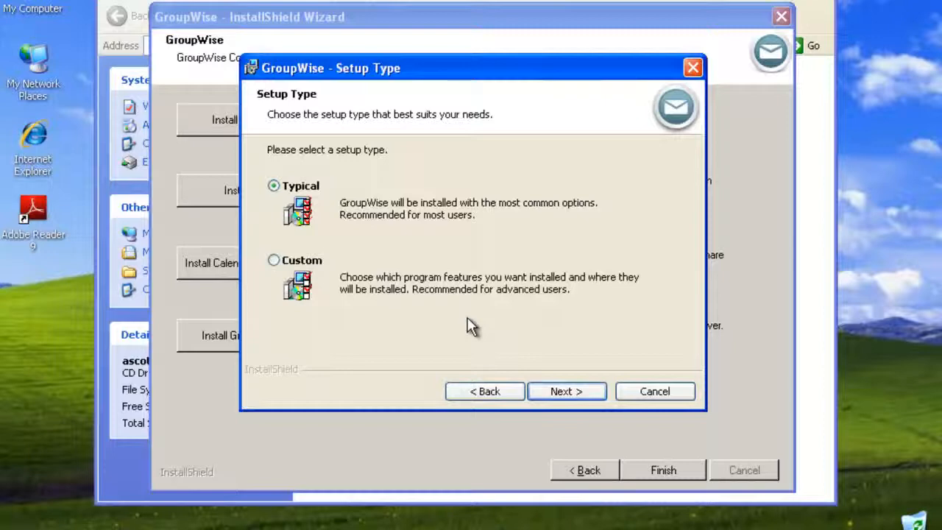
{"action": "left_click", "coordinate": [274, 262]}
{"action": "left_click", "coordinate": [574, 391]}
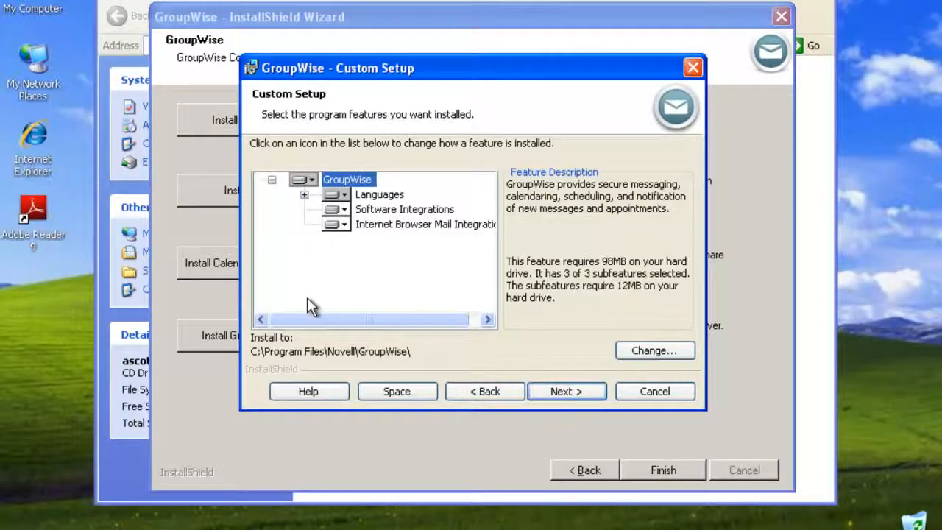
- Set Software Integrations to install with all its subfeatures and accept the feature choices
{"action": "left_click", "coordinate": [304, 194]}
{"action": "left_click", "coordinate": [304, 181]}
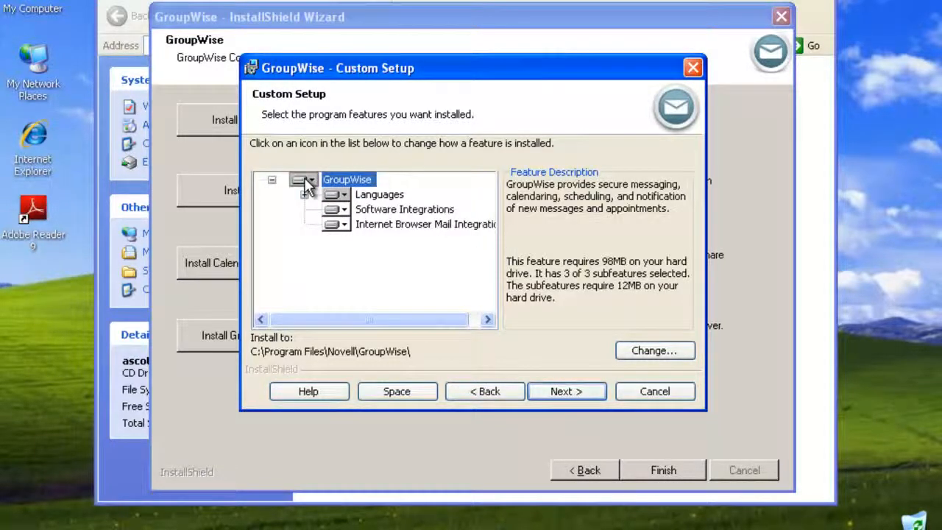
{"action": "left_click", "coordinate": [345, 211]}
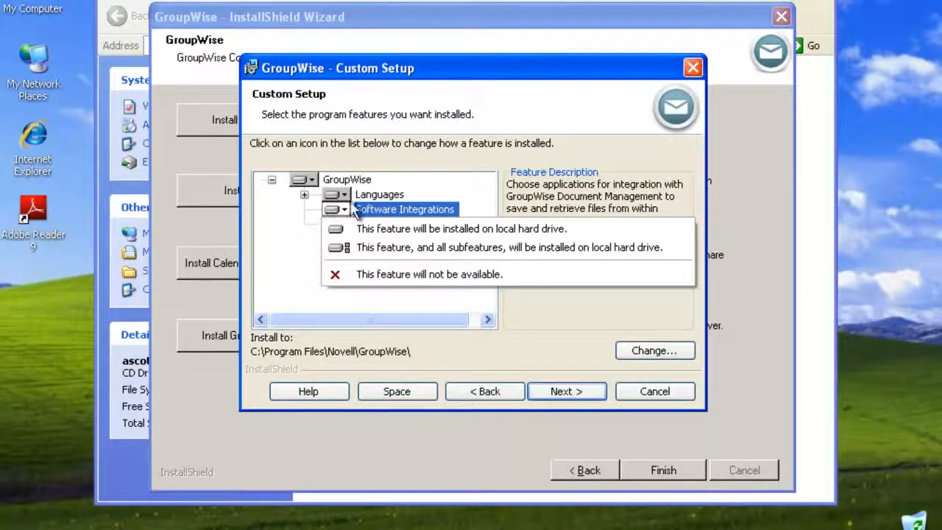
{"action": "left_click", "coordinate": [353, 253]}
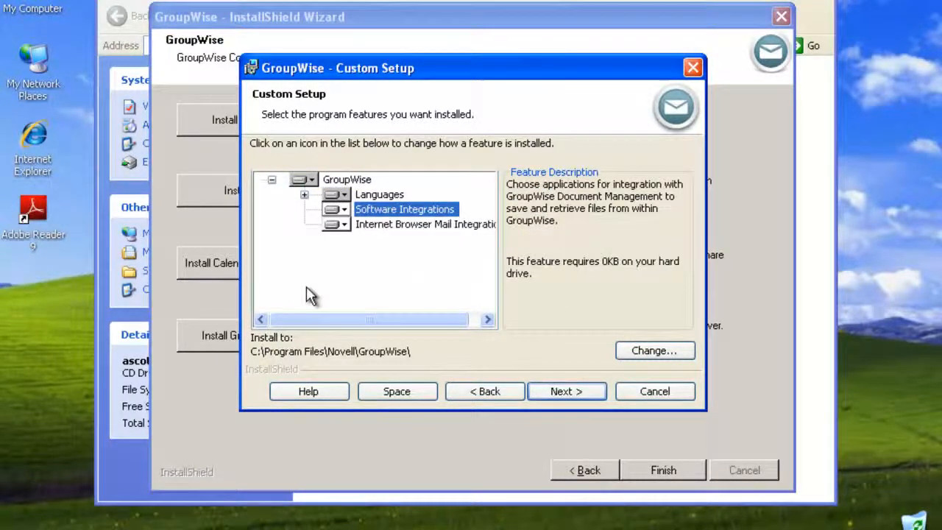
{"action": "left_click", "coordinate": [344, 224]}
{"action": "left_click", "coordinate": [299, 246]}
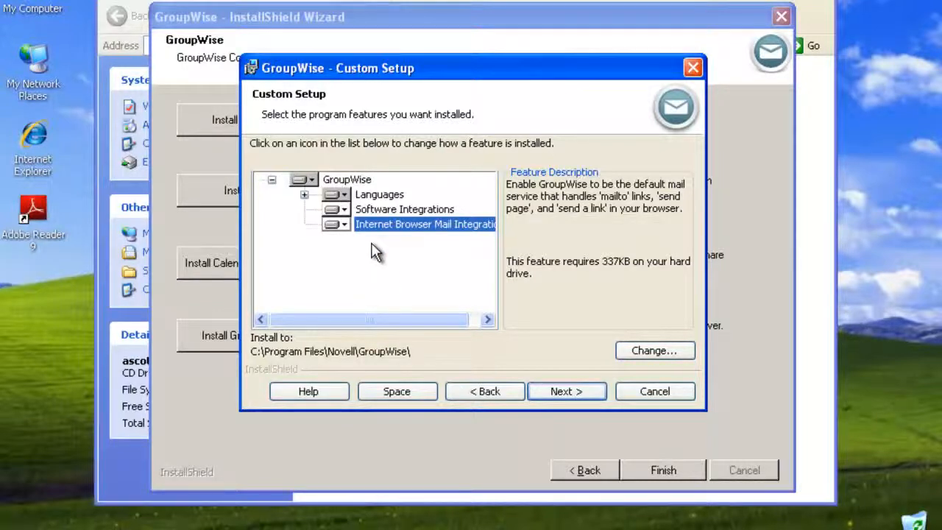
{"action": "left_click", "coordinate": [568, 383]}
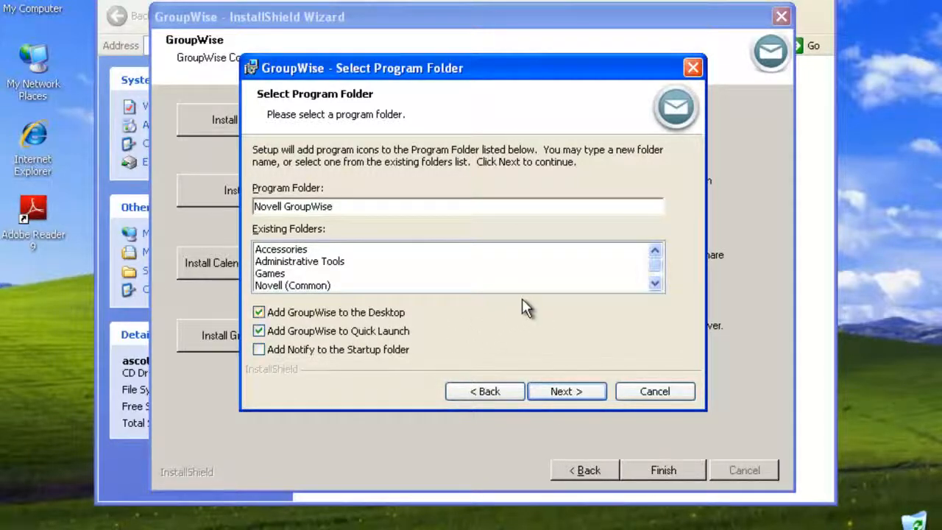
- Install the client into the Novell GroupWise program folder and close both finished setup wizards
{"action": "left_click", "coordinate": [592, 394]}
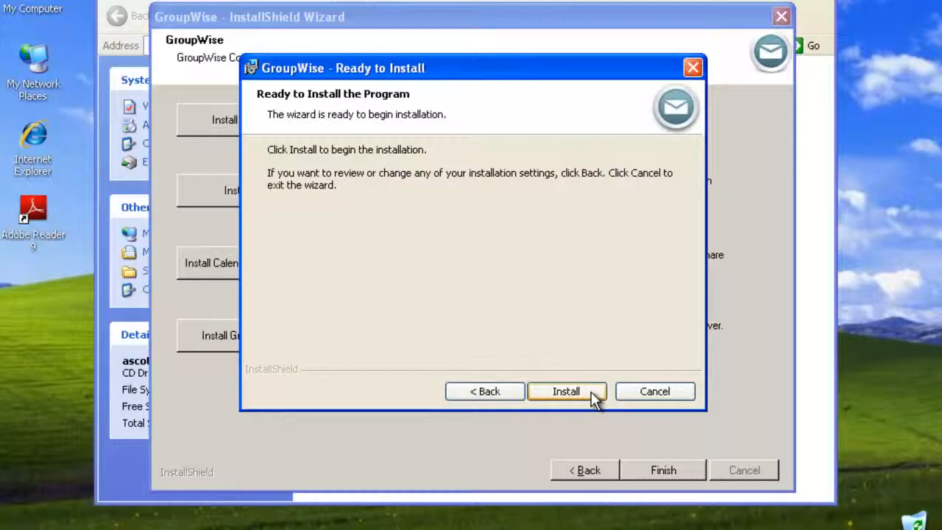
{"action": "left_click", "coordinate": [591, 392]}
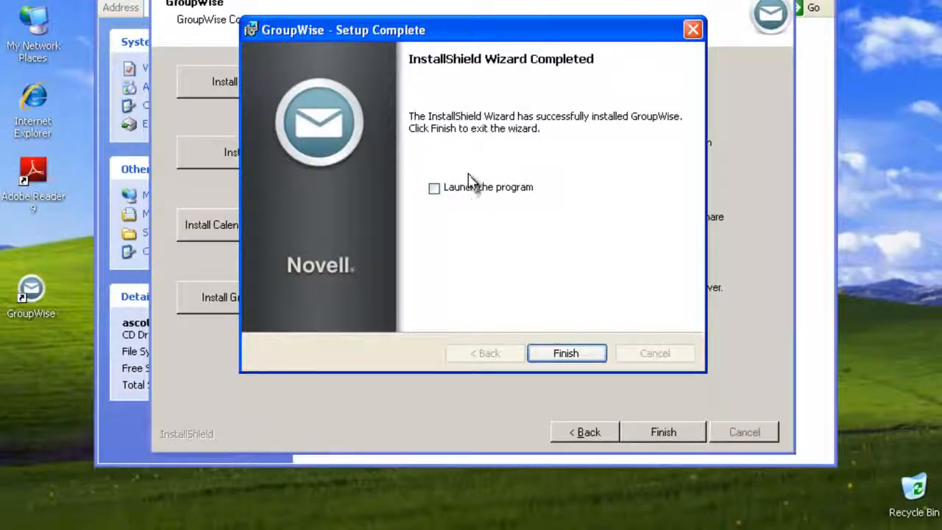
{"action": "left_click", "coordinate": [597, 352]}
{"action": "left_click", "coordinate": [665, 433]}
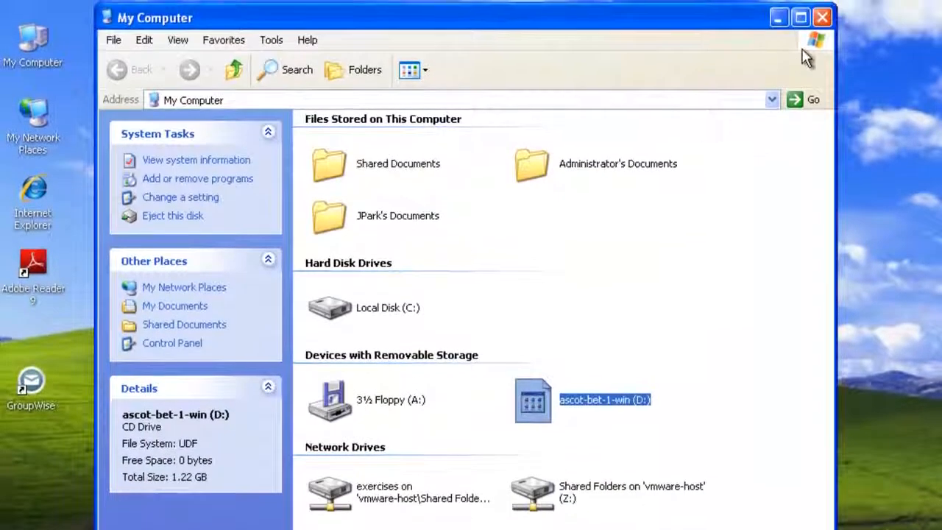
- Append /@u-? to the desktop GroupWise shortcut's target after grpwise.exe
{"action": "left_click", "coordinate": [822, 16]}
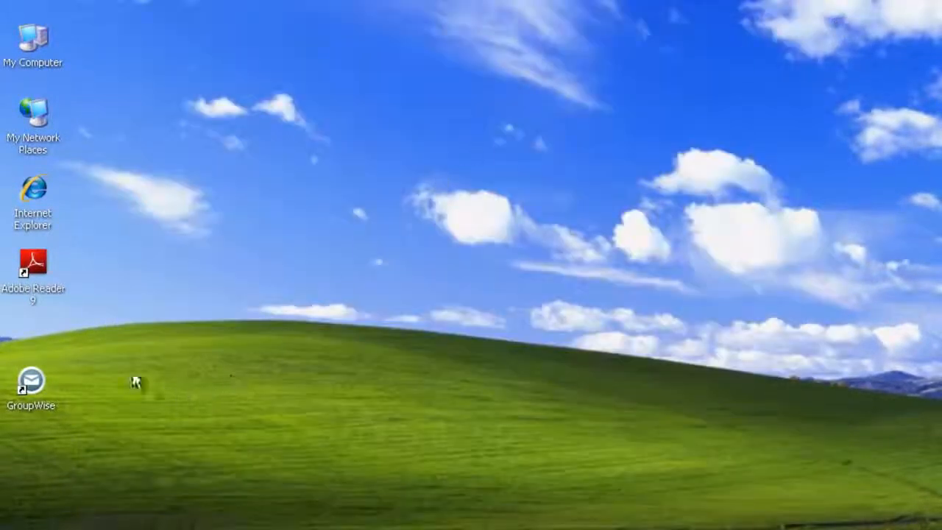
{"action": "right_click", "coordinate": [46, 375]}
{"action": "left_click", "coordinate": [81, 477]}
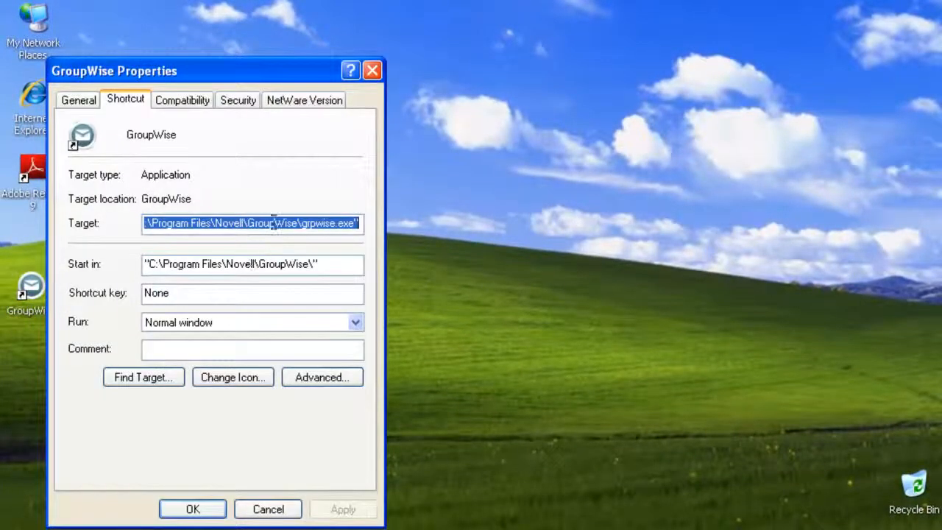
{"action": "left_click", "coordinate": [273, 223]}
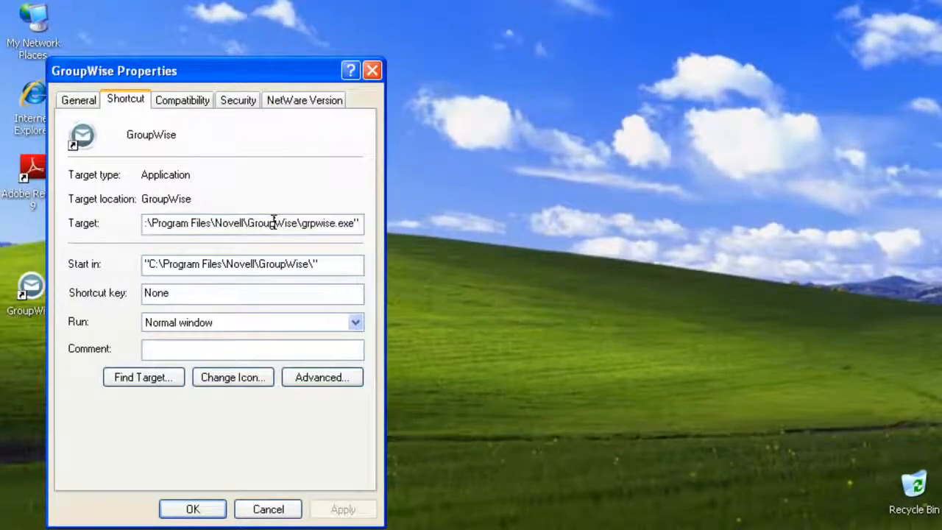
{"action": "key", "text": "Right"}
{"action": "key", "text": "Right"}
{"action": "key", "text": "Right"}
{"action": "key", "text": "Right"}
{"action": "key", "text": "Right"}
{"action": "type", "text": "/@u"}
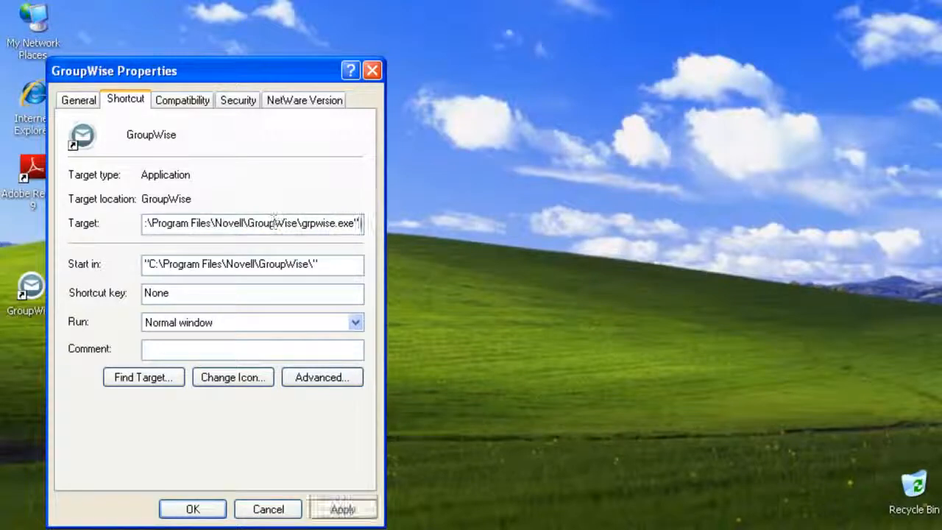
{"action": "type", "text": "-?"}
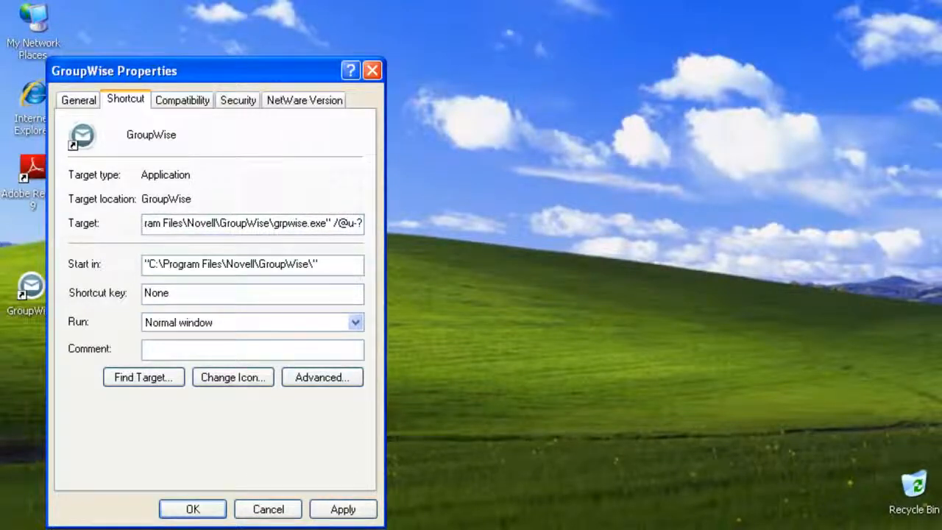
{"action": "left_click", "coordinate": [196, 511]}
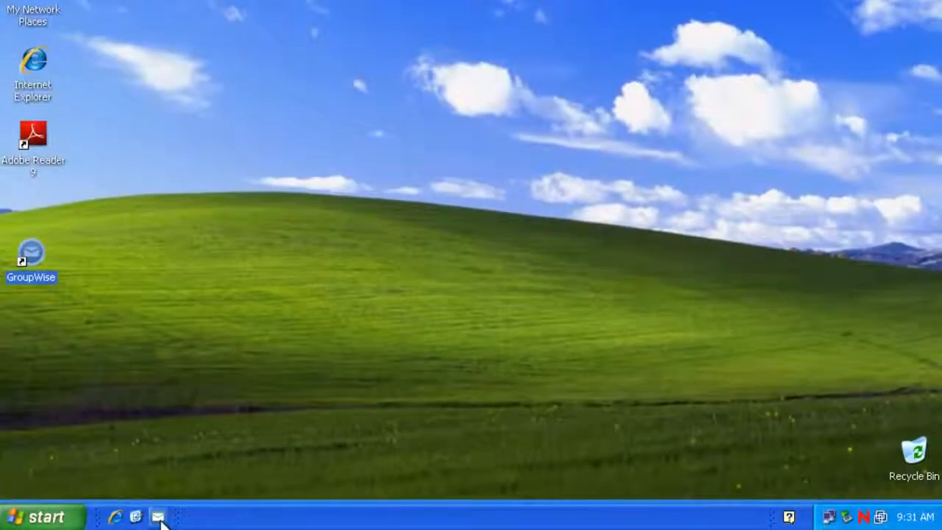
- Append /@u-? to the second GroupWise shortcut's target as well
{"action": "right_click", "coordinate": [159, 516]}
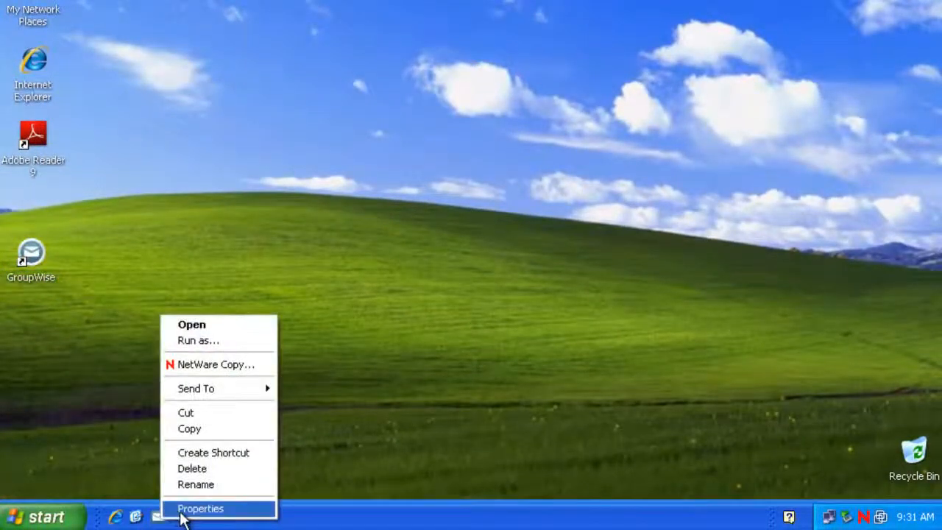
{"action": "left_click", "coordinate": [185, 507]}
{"action": "key", "text": "End"}
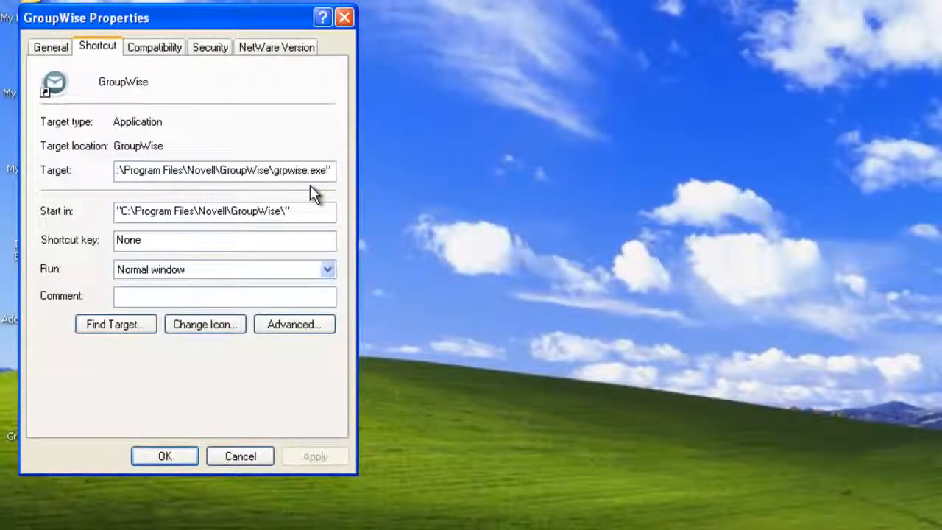
{"action": "type", "text": "/@u"}
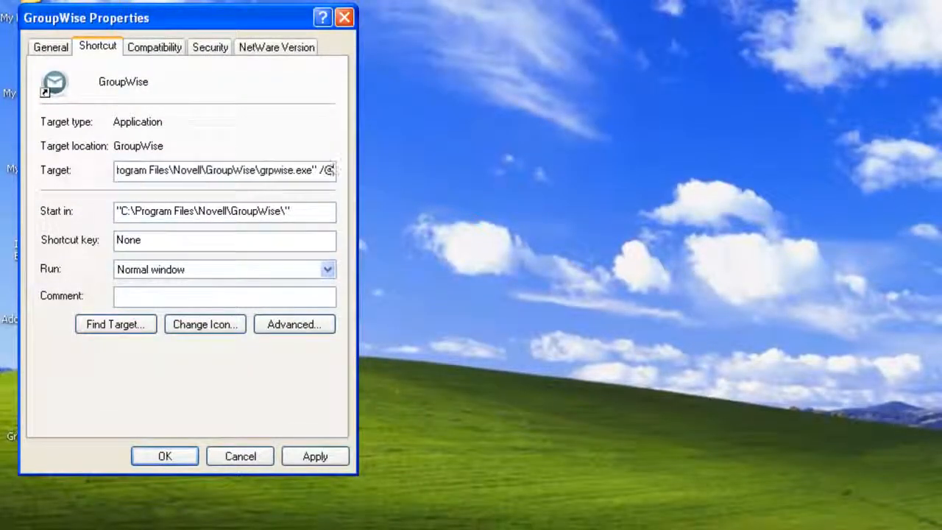
{"action": "type", "text": "-?"}
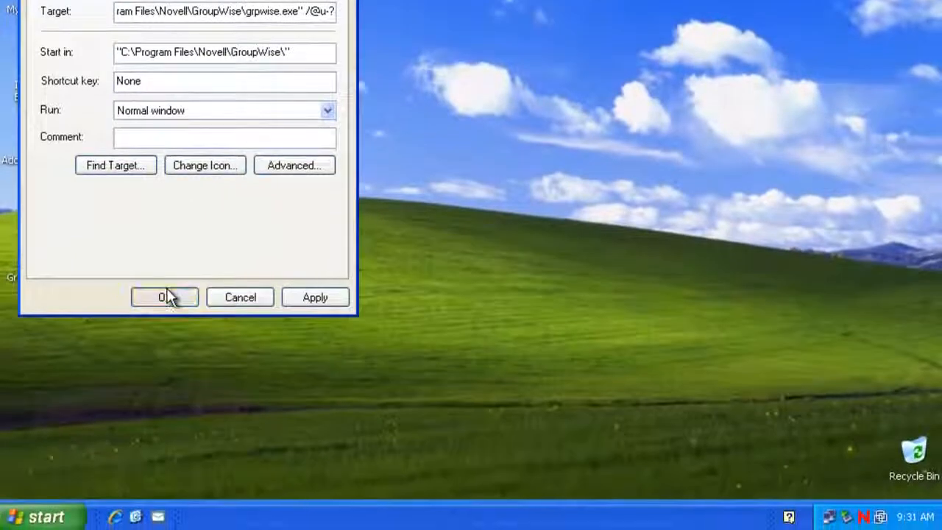
{"action": "left_click", "coordinate": [166, 296]}
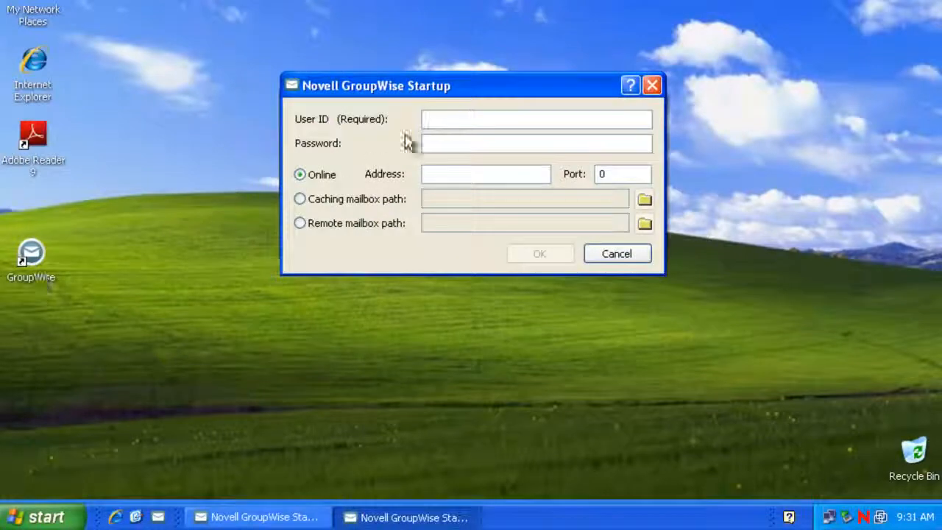
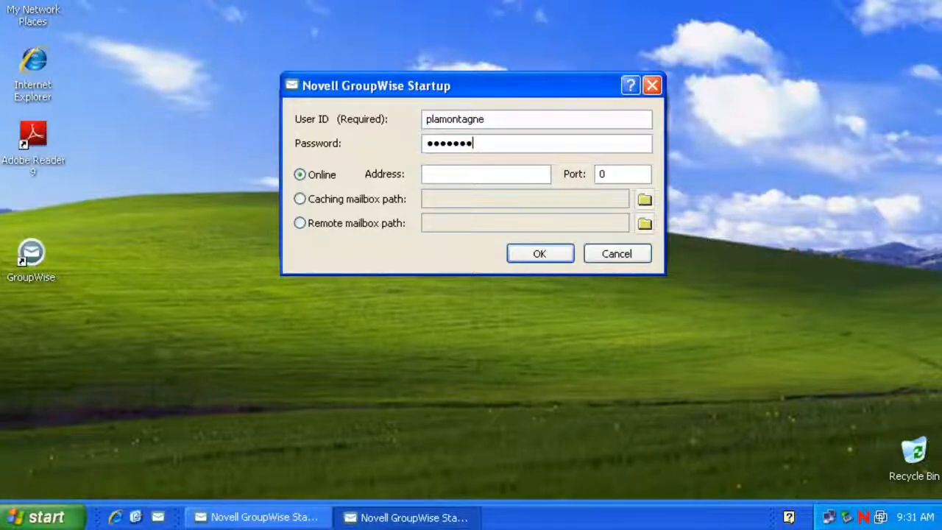
- Log in with the user ID and password to the post office at 172.17.6.23
{"action": "key", "text": "Tab"}
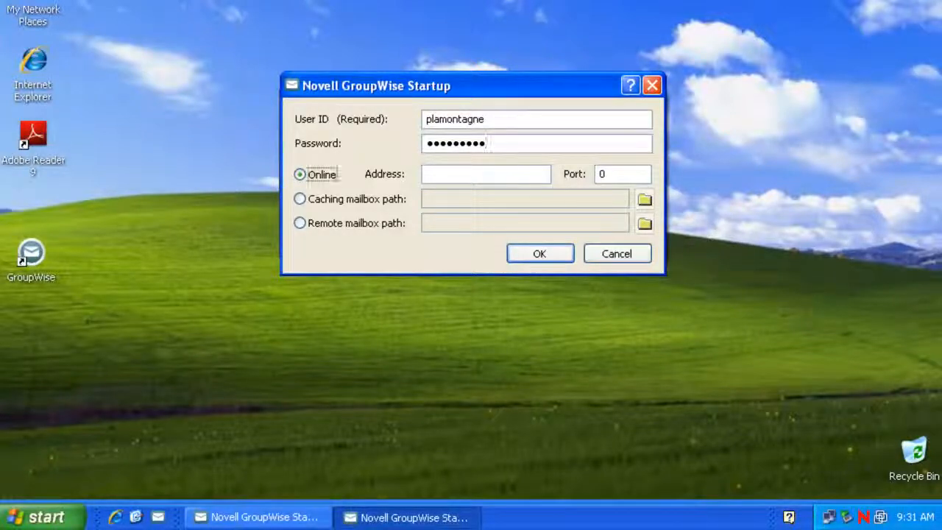
{"action": "key", "text": "Tab"}
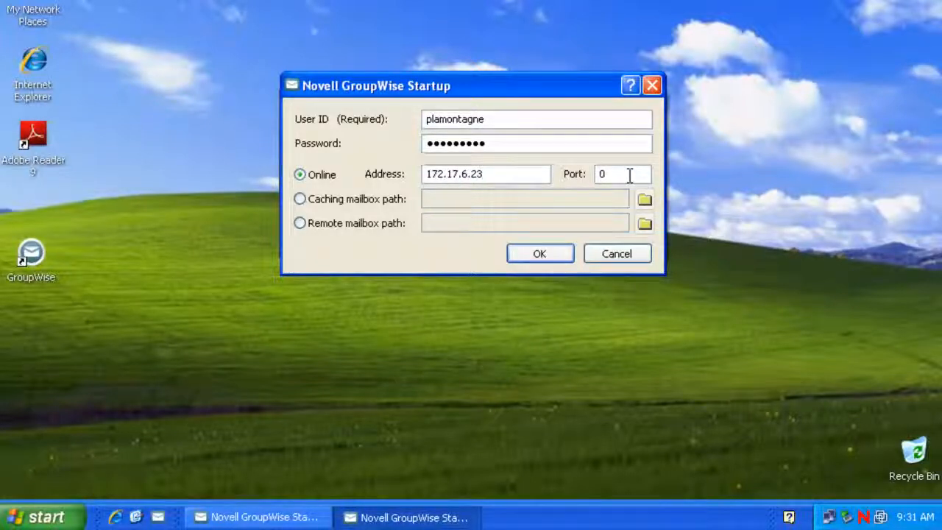
{"action": "left_click", "coordinate": [559, 257]}
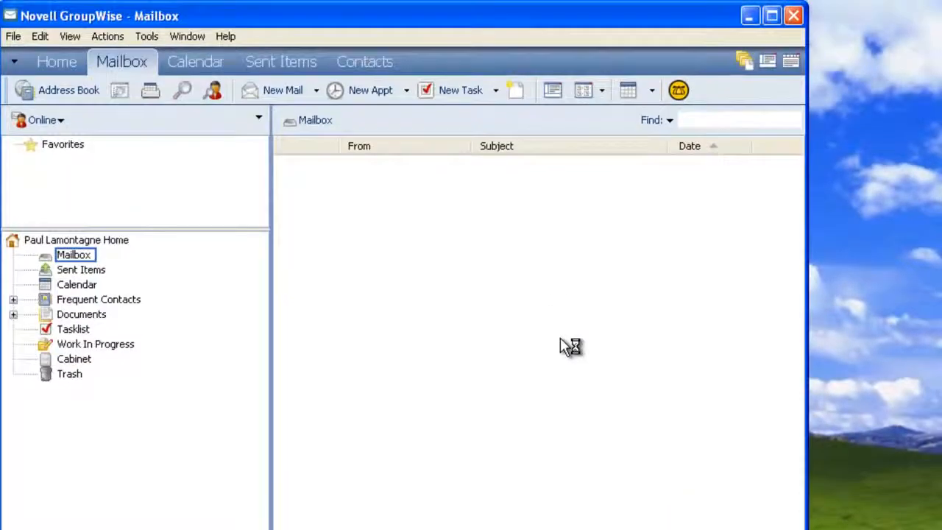
- Maximize GroupWise and address a new mail To all address book contacts except yourself
{"action": "left_click", "coordinate": [771, 16]}
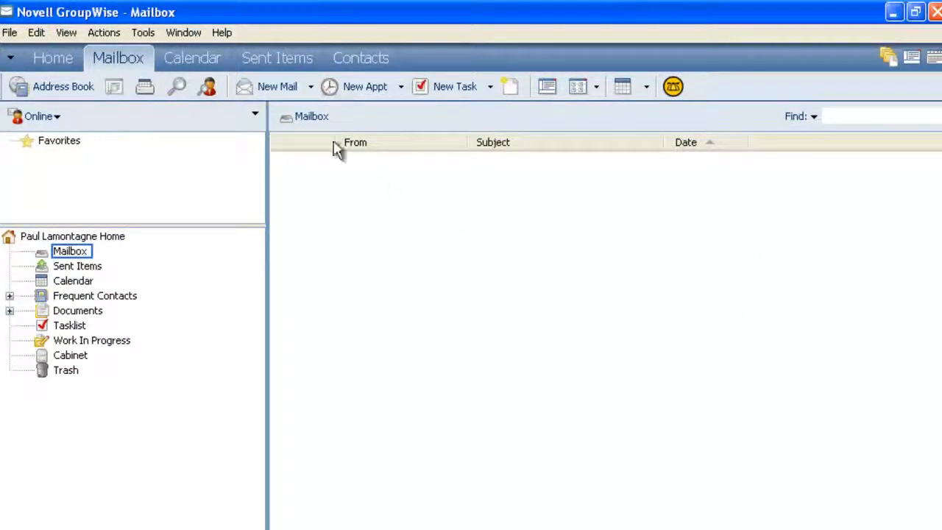
{"action": "left_click", "coordinate": [284, 89]}
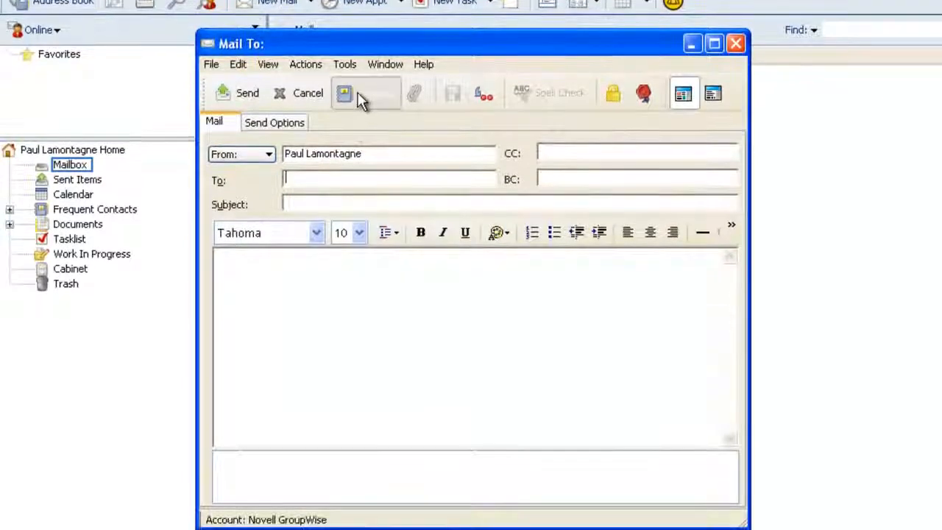
{"action": "left_click", "coordinate": [360, 186]}
{"action": "mouse_move", "coordinate": [451, 217]}
{"action": "left_mouse_down"}
{"action": "mouse_move", "coordinate": [453, 309]}
{"action": "mouse_move", "coordinate": [451, 211]}
{"action": "left_mouse_up"}
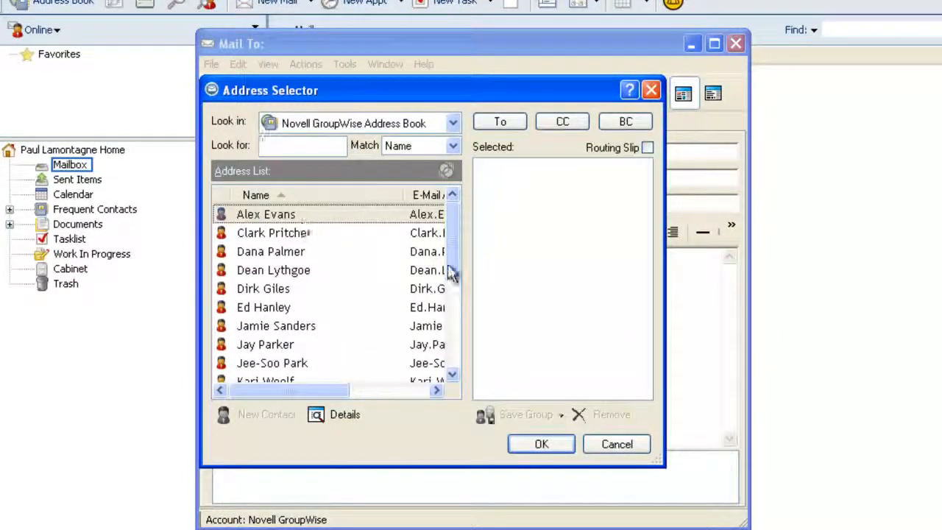
{"action": "left_click_drag", "start_coordinate": [458, 252], "coordinate": [462, 362]}
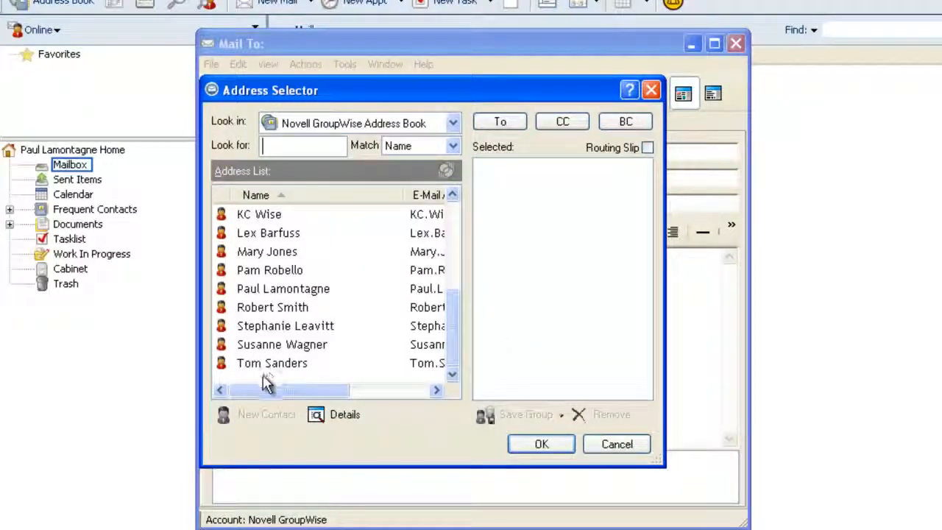
{"action": "key", "text": "ctrl+a"}
{"action": "left_click", "coordinate": [279, 289], "text": "ctrl"}
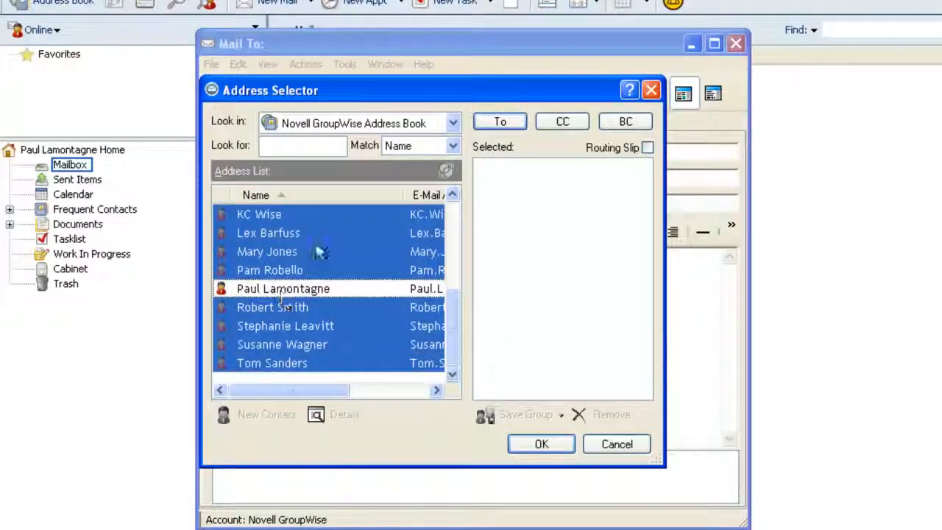
{"action": "left_click", "coordinate": [499, 122]}
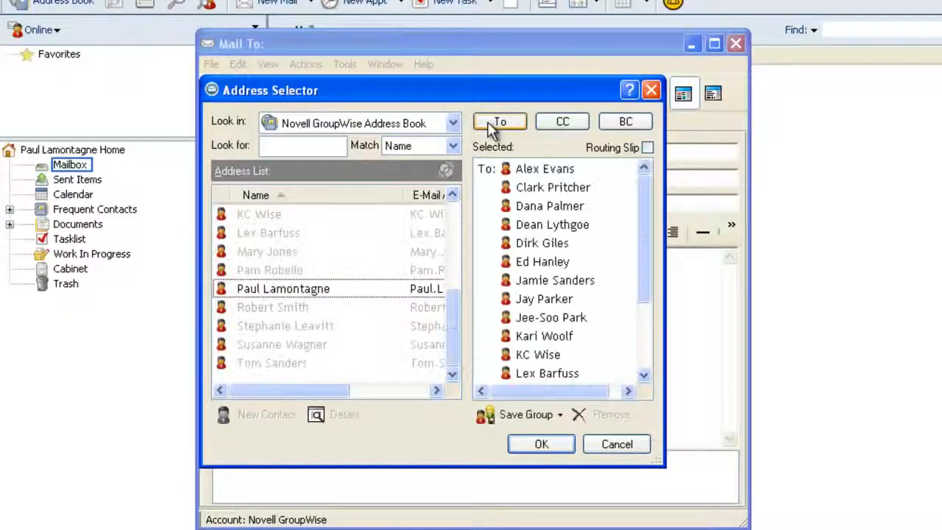
{"action": "left_click", "coordinate": [542, 444]}
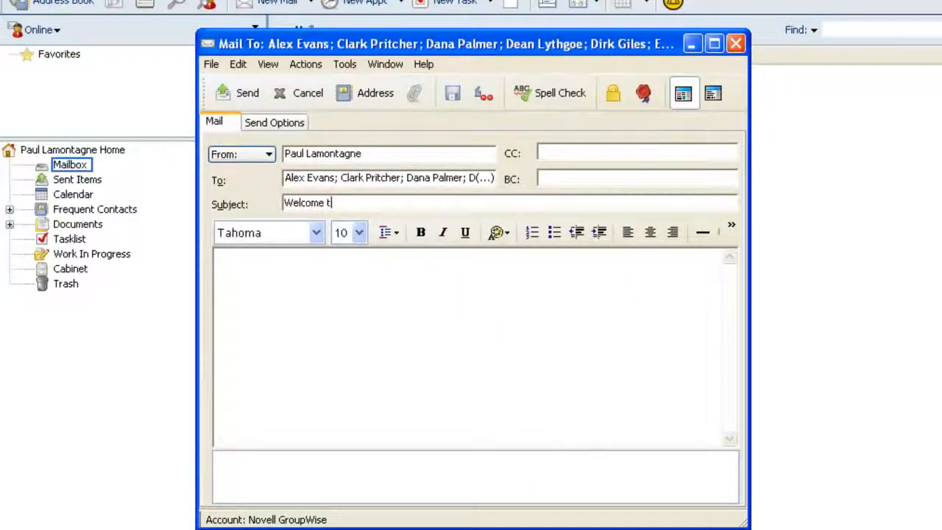
- Send the message with subject 'Welcome to GroupWise' and body 'Welcome to Groupwise'
{"action": "type", "text": "roupWise"}
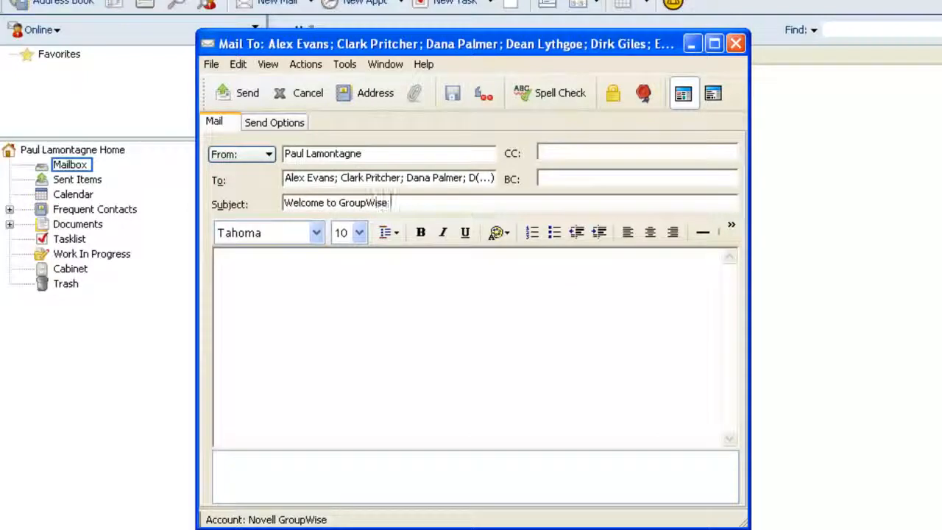
{"action": "key", "text": "Tab"}
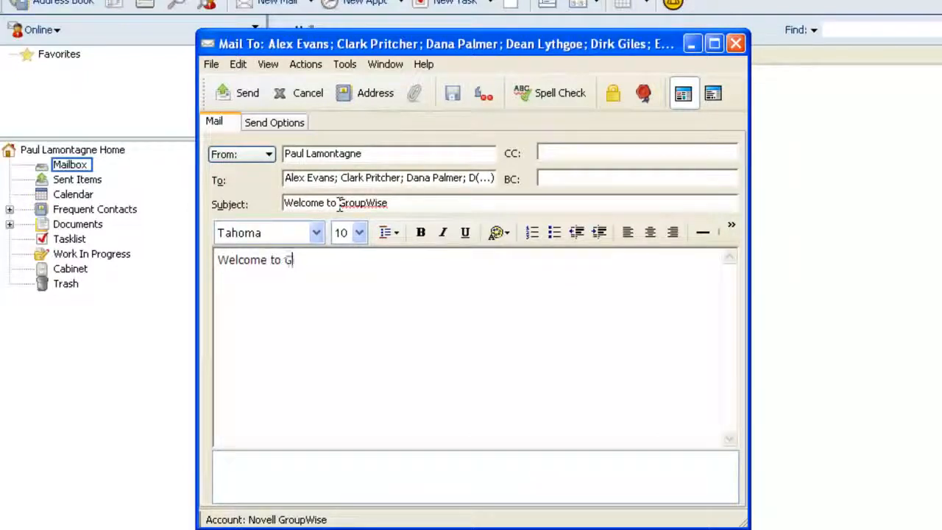
{"action": "type", "text": "Welcome to Groupwise"}
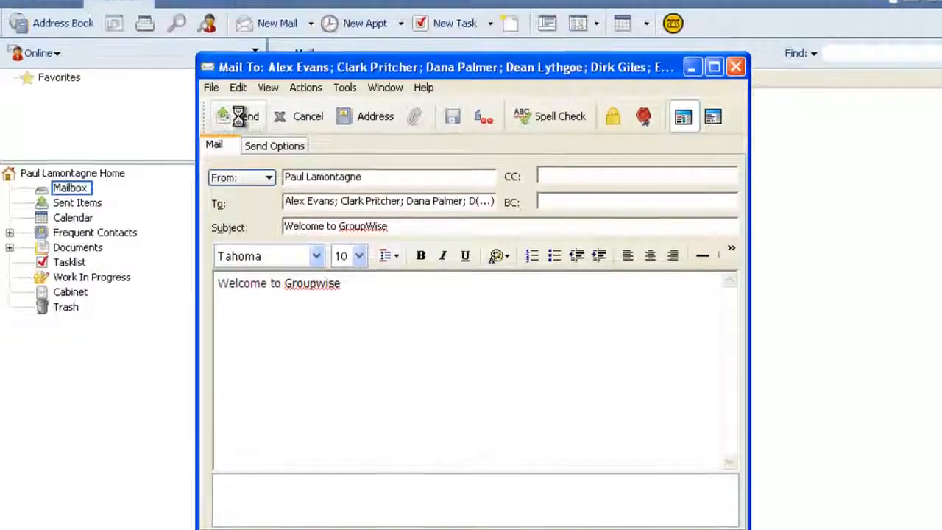
{"action": "left_click", "coordinate": [240, 92]}
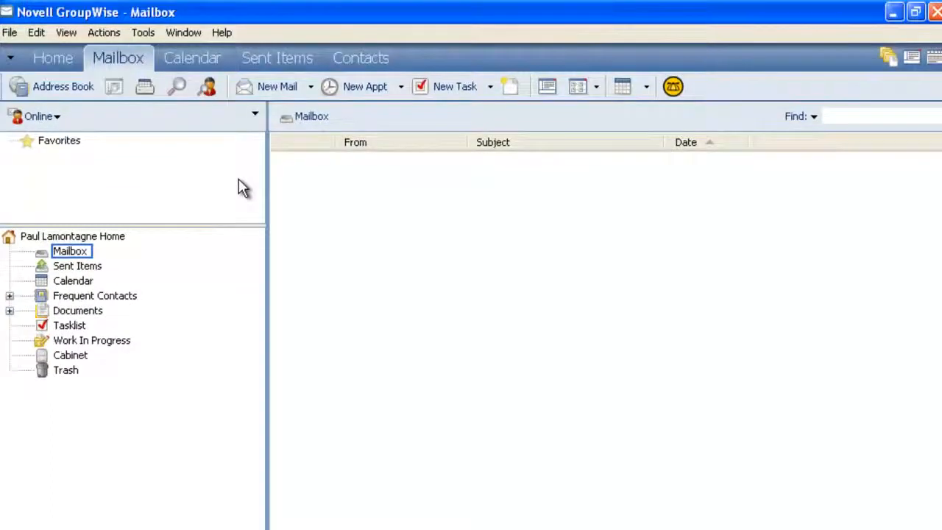
- In Sent Items, view the welcome message's Properties listing its 18 recipients, then close it
{"action": "left_click", "coordinate": [78, 267]}
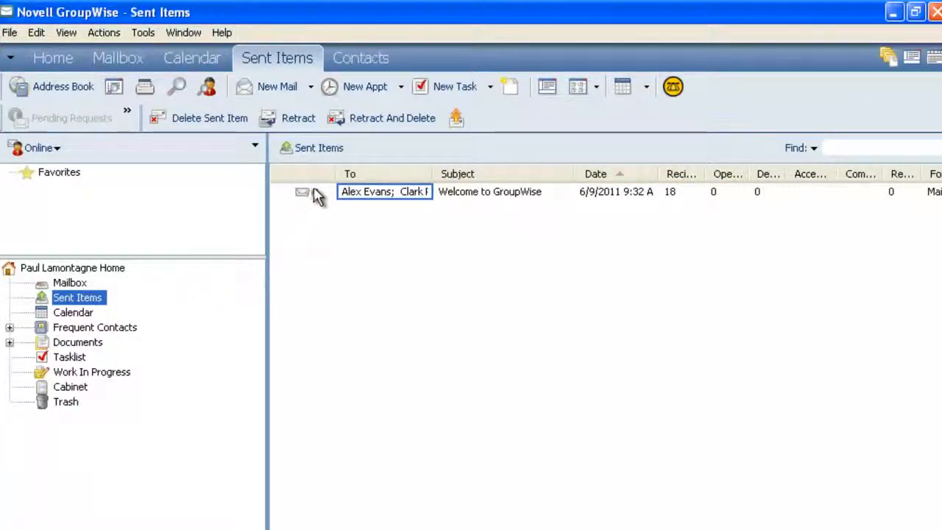
{"action": "left_click", "coordinate": [399, 196]}
{"action": "right_click", "coordinate": [399, 197]}
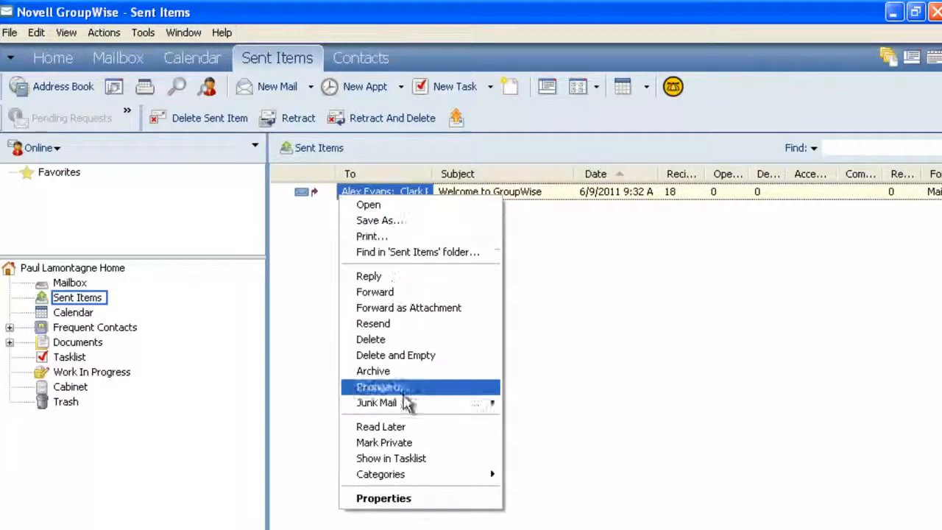
{"action": "left_click", "coordinate": [417, 499]}
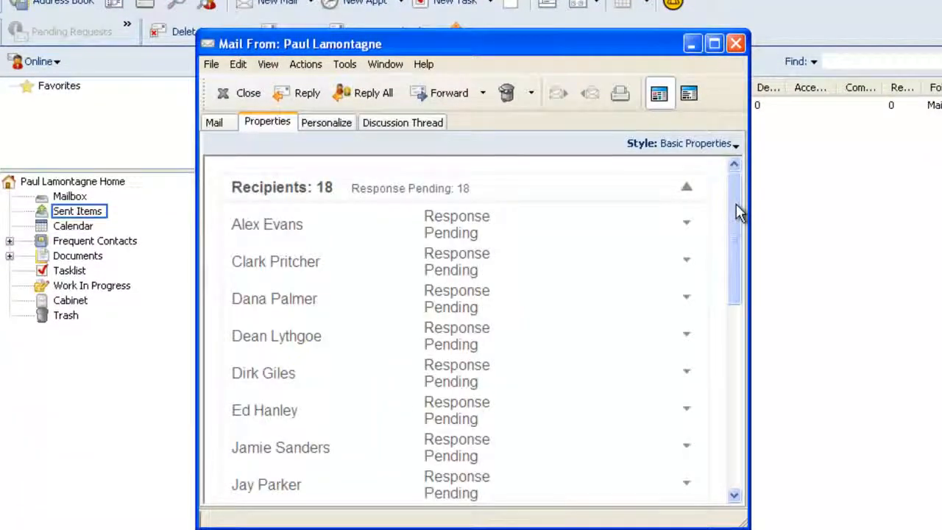
{"action": "left_click_drag", "start_coordinate": [736, 211], "coordinate": [734, 173]}
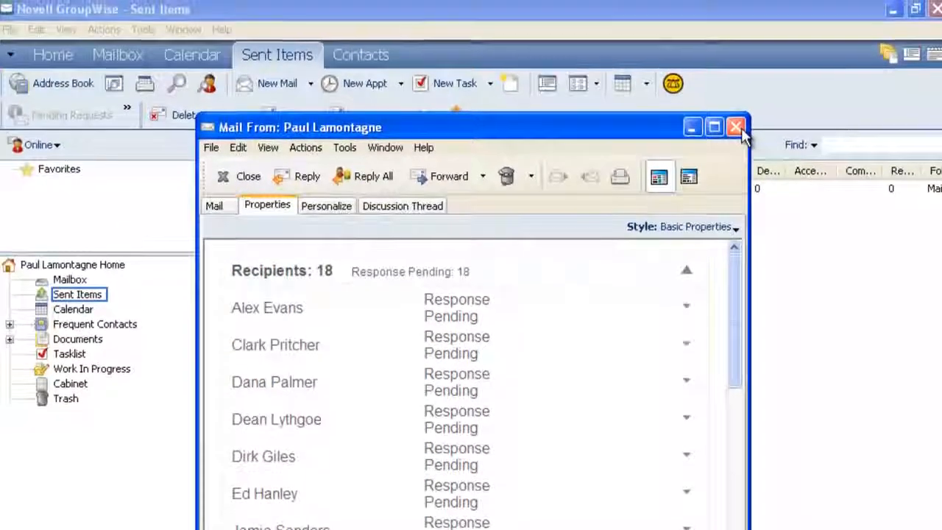
{"action": "left_click", "coordinate": [737, 45]}
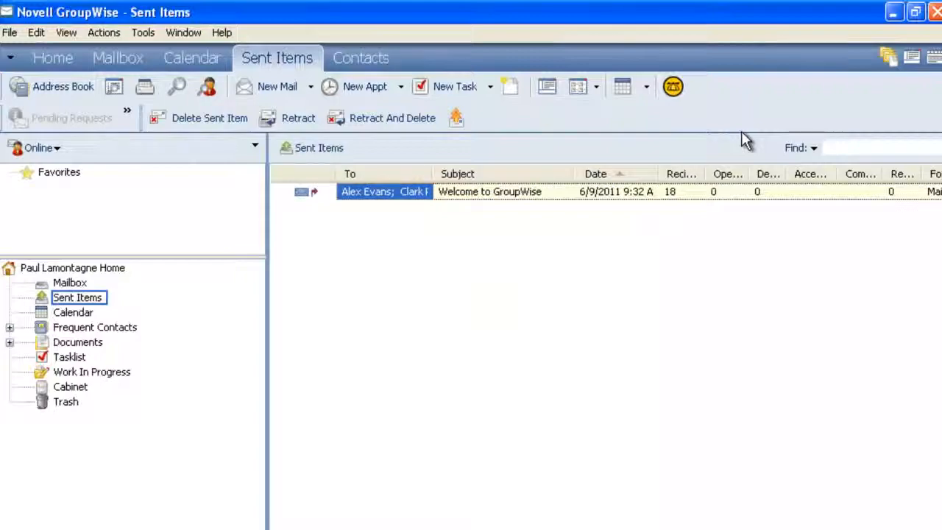